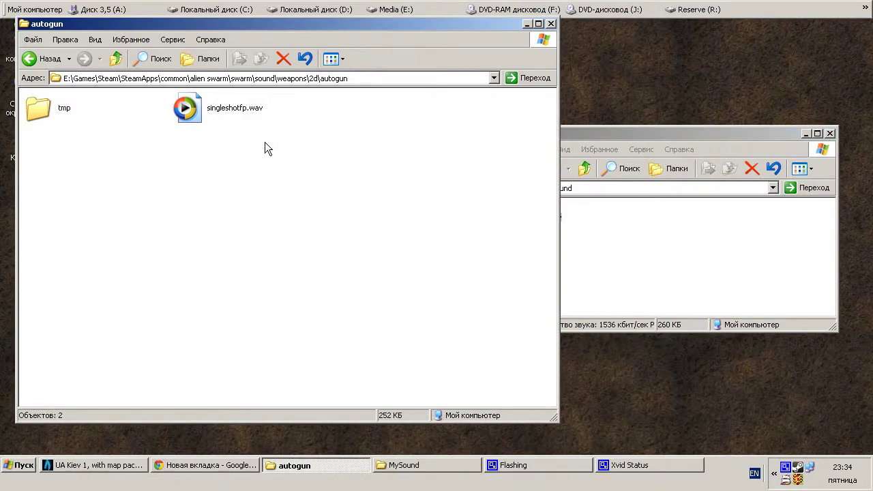
Examine the audio quality, sample size, channels, sample rate and format in the detailed properties of singleshotfp.wav.
left_click(264, 427)
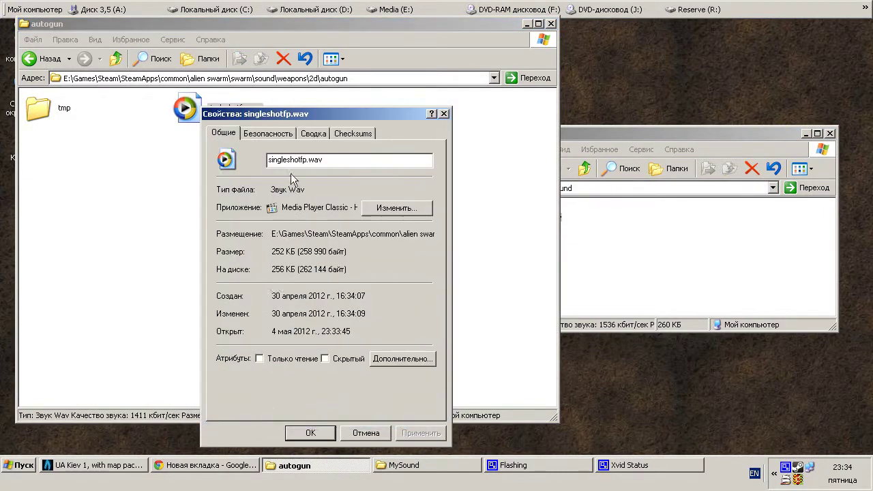
left_click(317, 134)
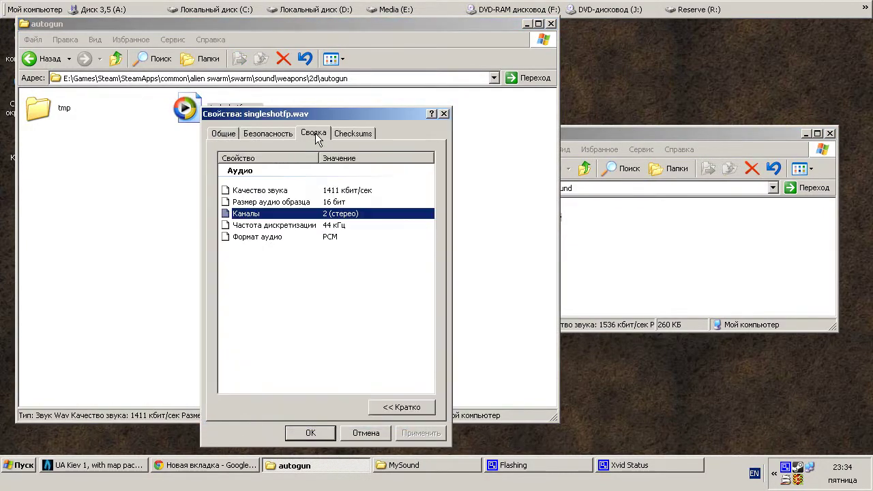
left_click(332, 225)
left_click(337, 236)
left_click(337, 214)
left_click(337, 202)
left_click(337, 191)
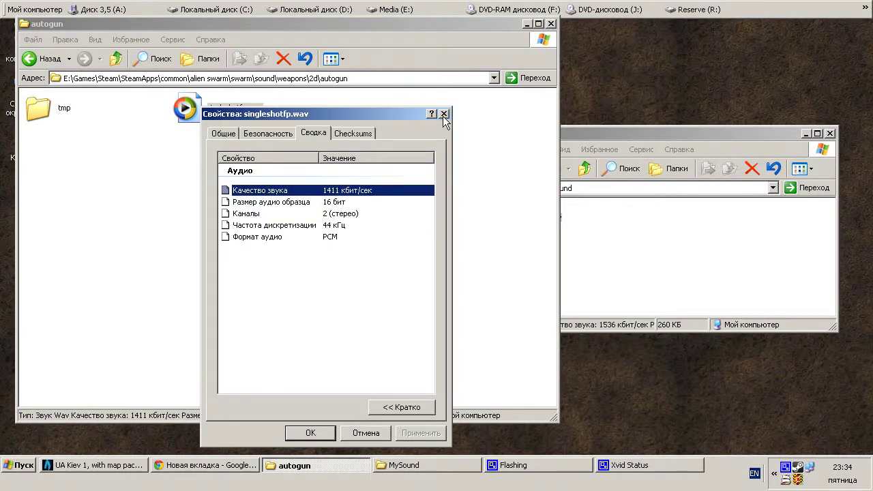
Compare the audio properties of shoot.wav in MySound with those of singleshotfp.wav, especially the sample rate, and close both property windows.
right_click(576, 227)
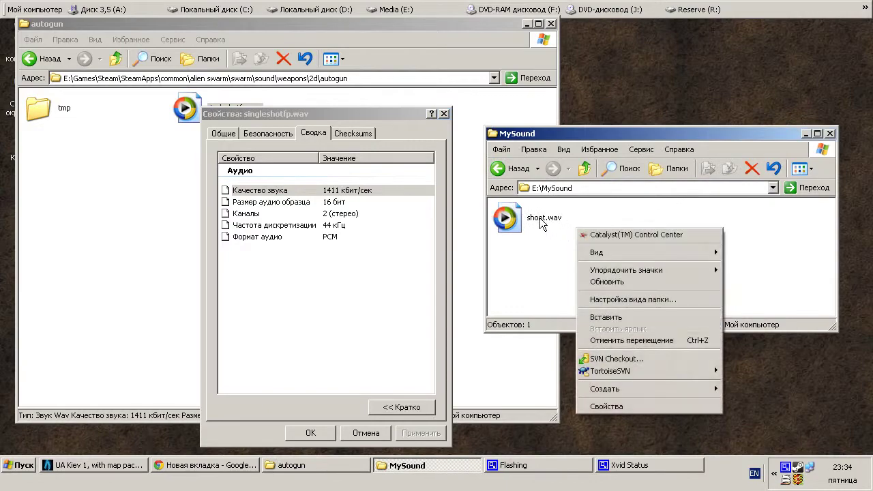
right_click(513, 218)
left_click(536, 483)
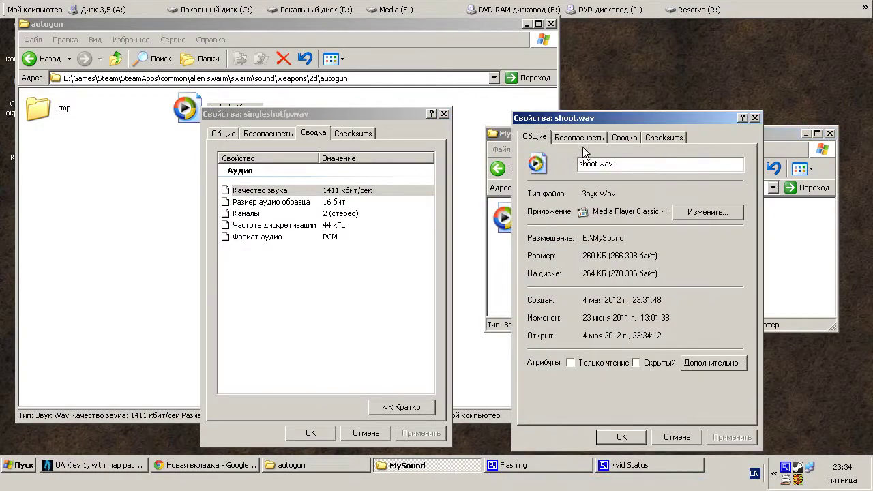
left_click(624, 137)
left_click(648, 232)
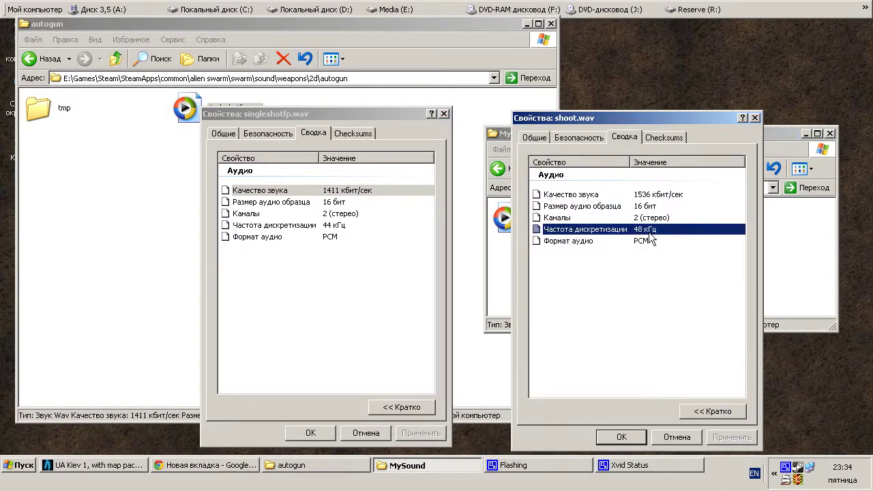
left_click(334, 227)
left_click(619, 232)
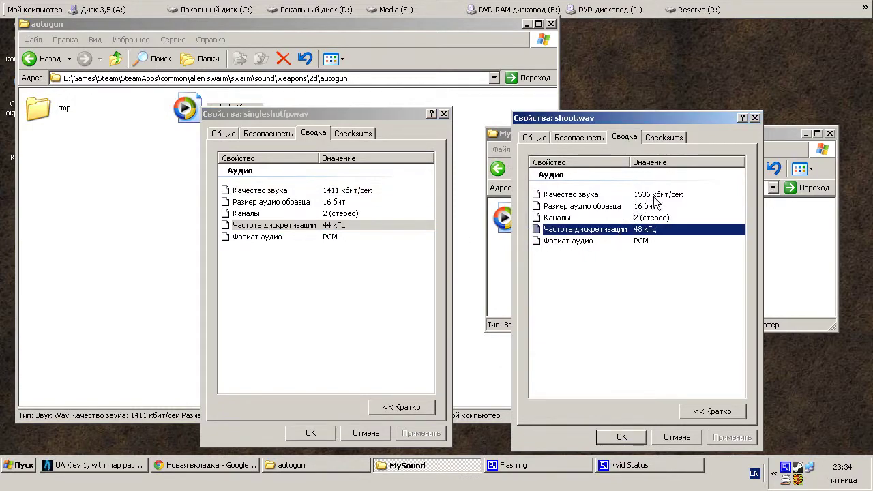
left_click(754, 117)
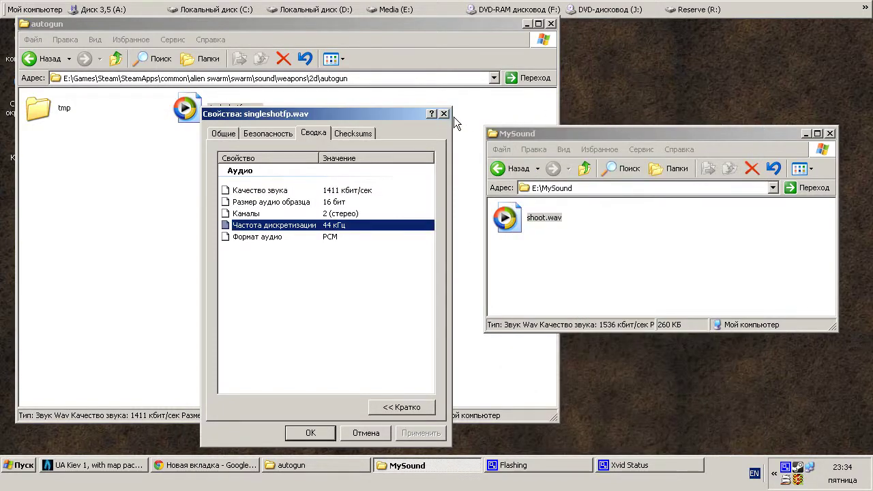
left_click(443, 114)
Launch Audacity by searching for "au" in the application launcher.
left_click(366, 223)
key("alt+space")
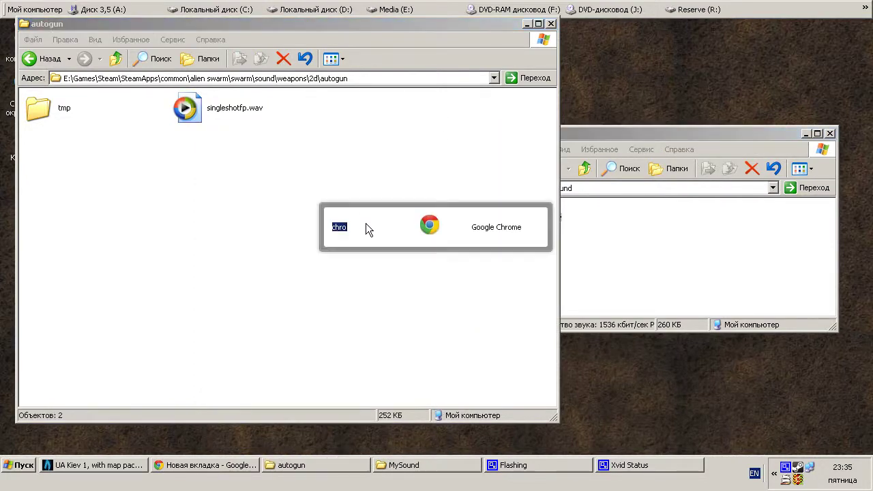
type("au")
key("Return")
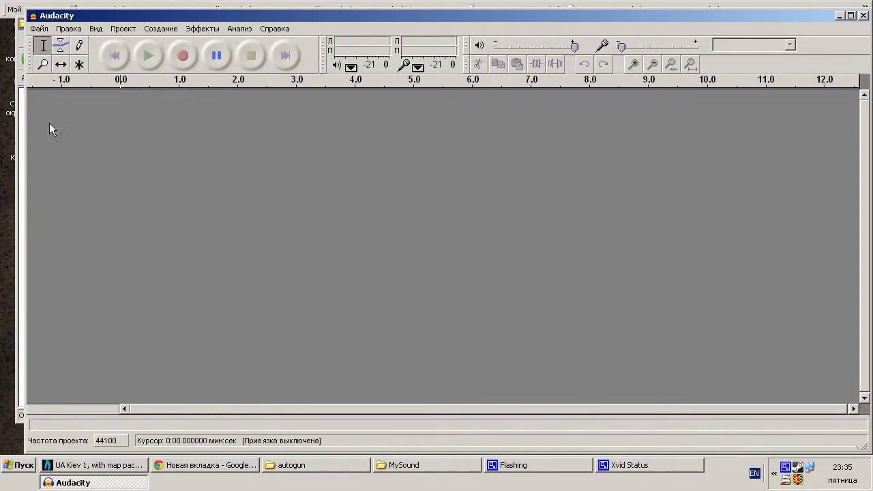
Copy the MySound folder's path and open shoot.wav from E:\MySound in Audacity.
left_click(407, 461)
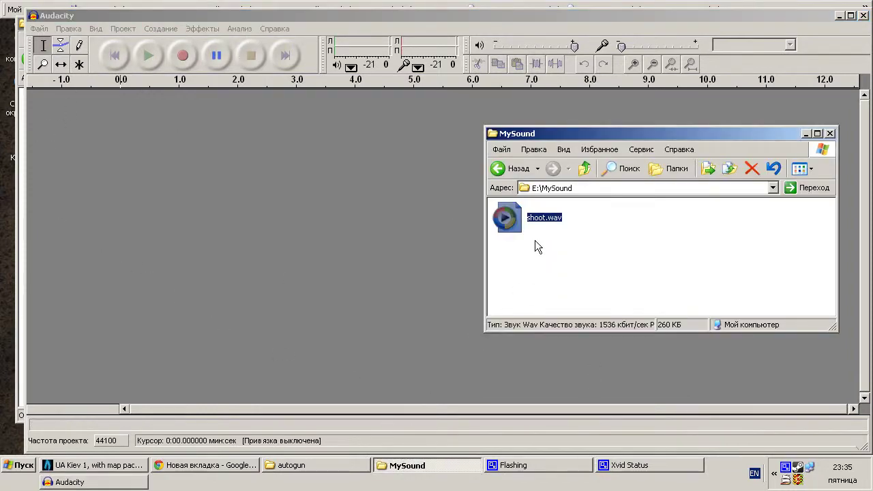
left_click(590, 189)
key("ctrl+c")
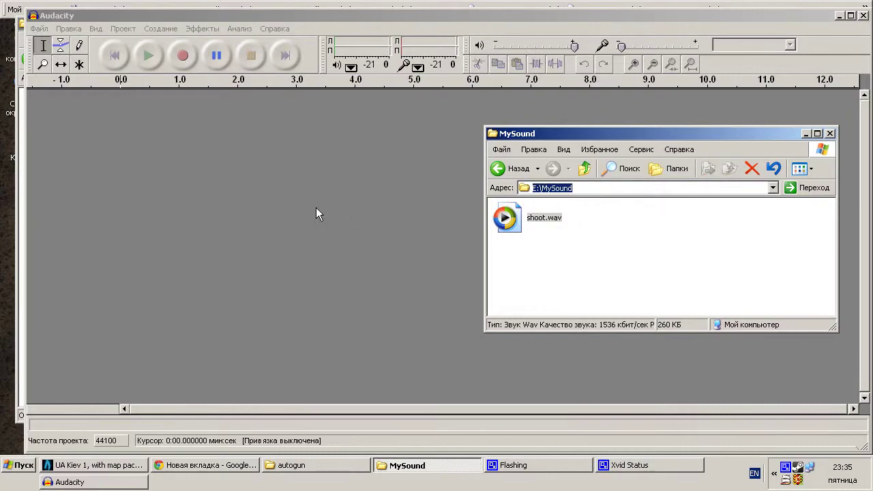
left_click(316, 209)
left_click(39, 29)
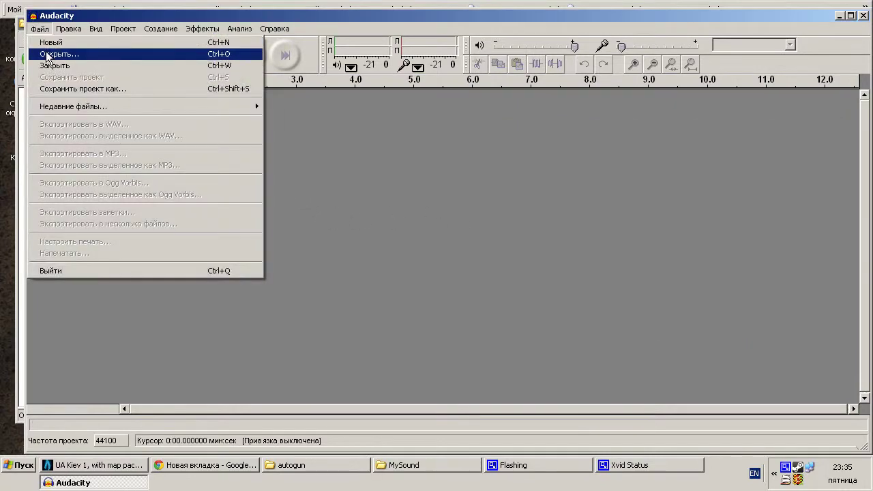
left_click(46, 55)
key("ctrl+v")
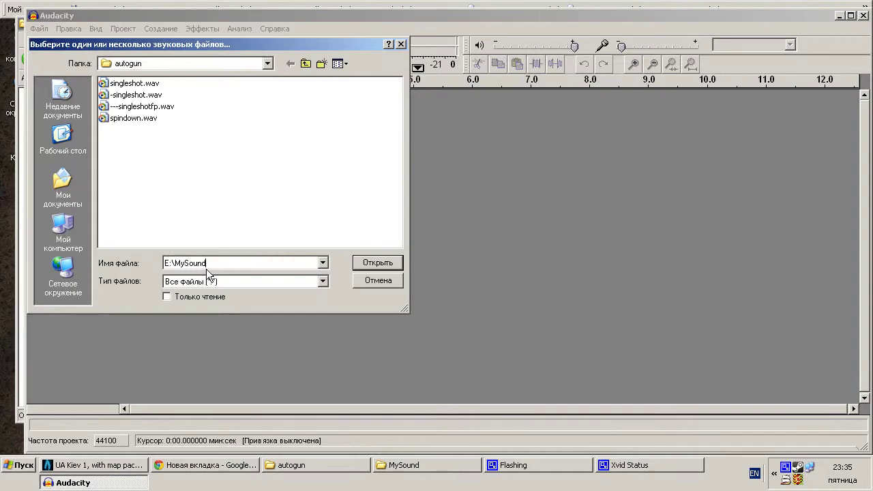
key("Return")
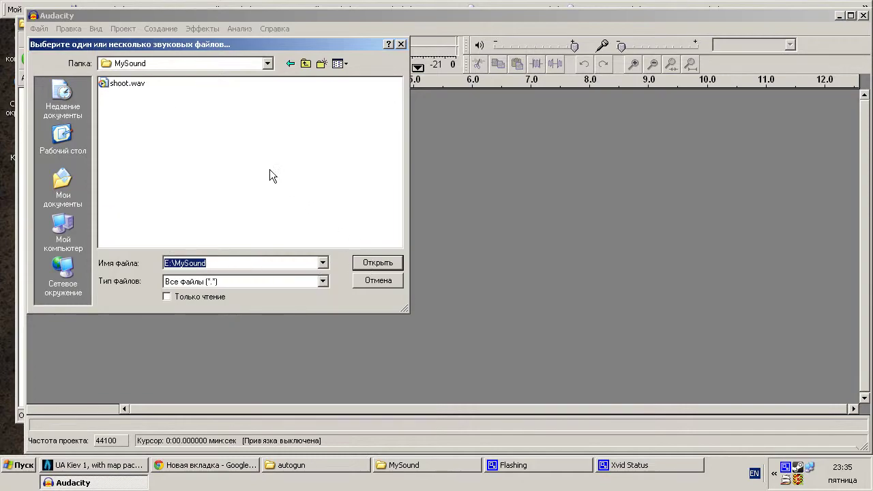
left_click(133, 85)
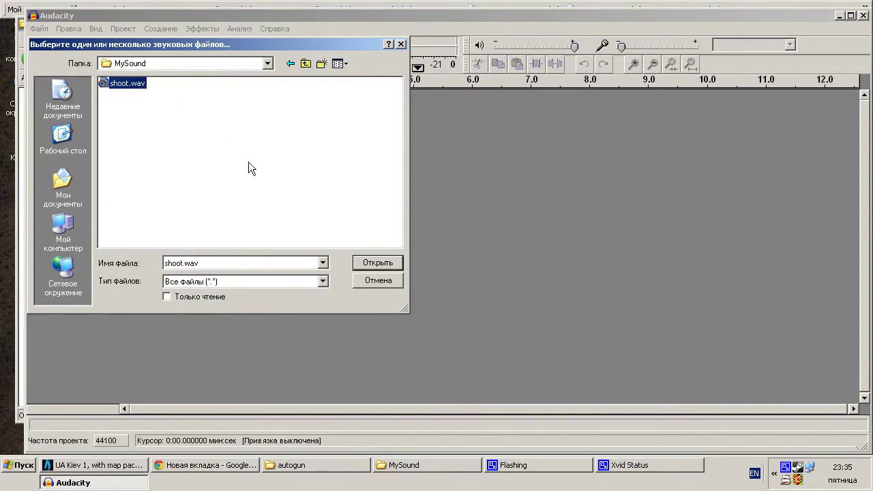
left_click(383, 263)
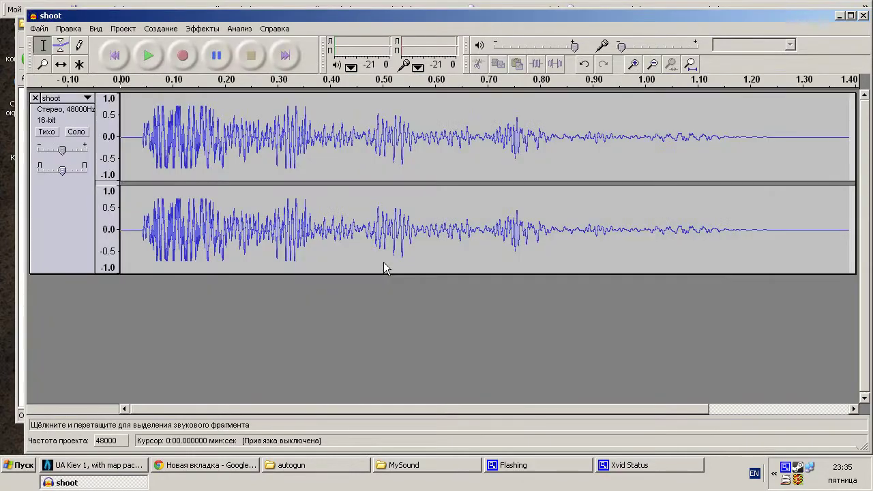
Play the shoot track and set the project rate to 44100 Hz.
left_click(142, 55)
left_click(117, 441)
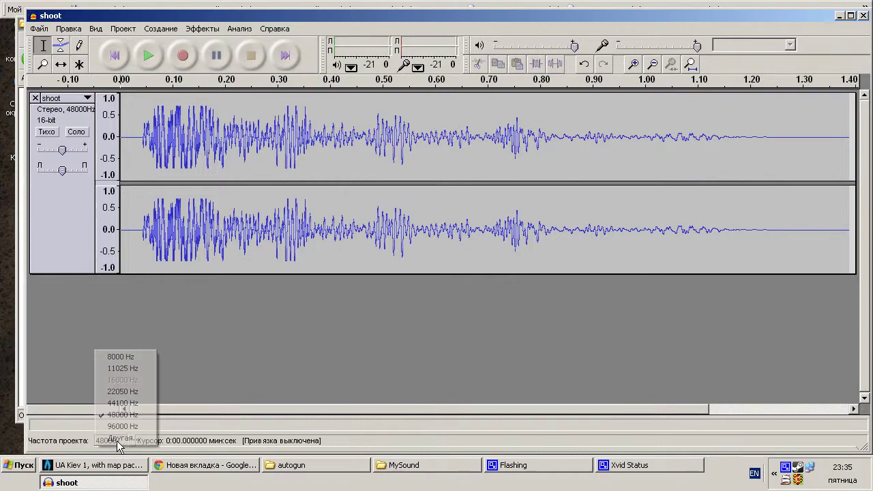
left_click(128, 403)
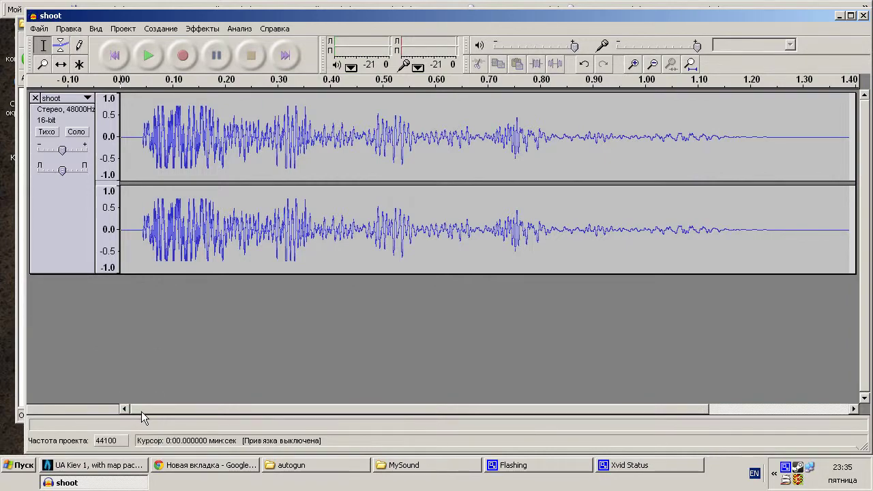
Review the quality preferences, set the uncompressed export format to WAV (Microsoft 16 bit PCM), and accept the preferences.
left_click(68, 29)
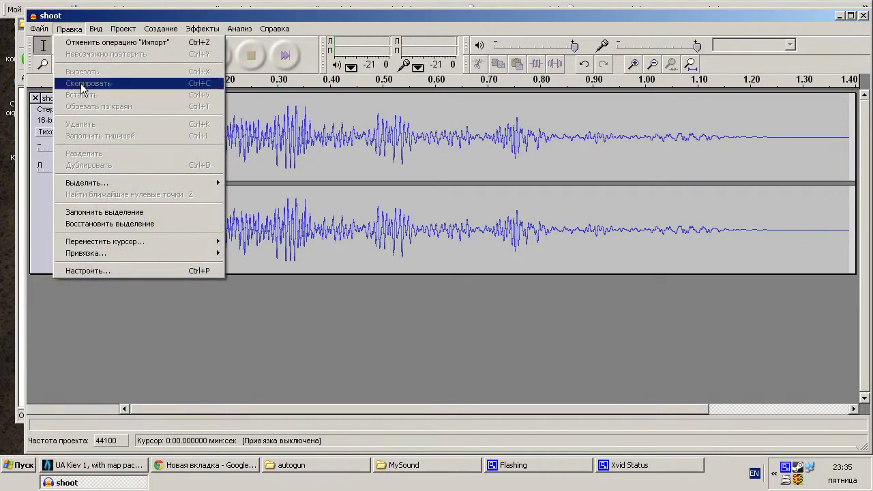
left_click(86, 269)
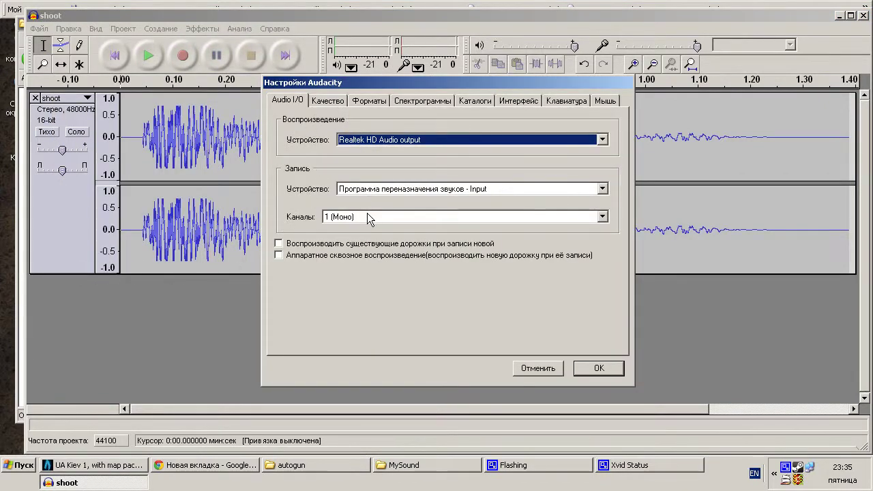
left_click(337, 103)
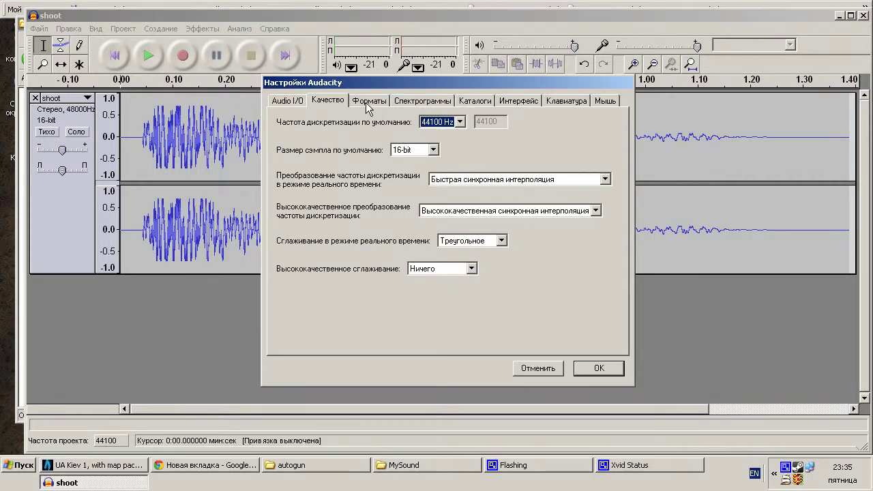
left_click(366, 102)
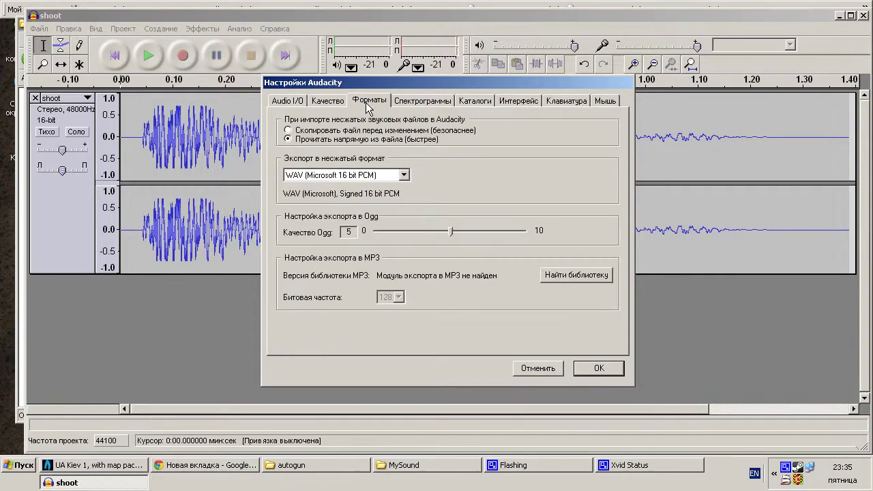
left_click(360, 179)
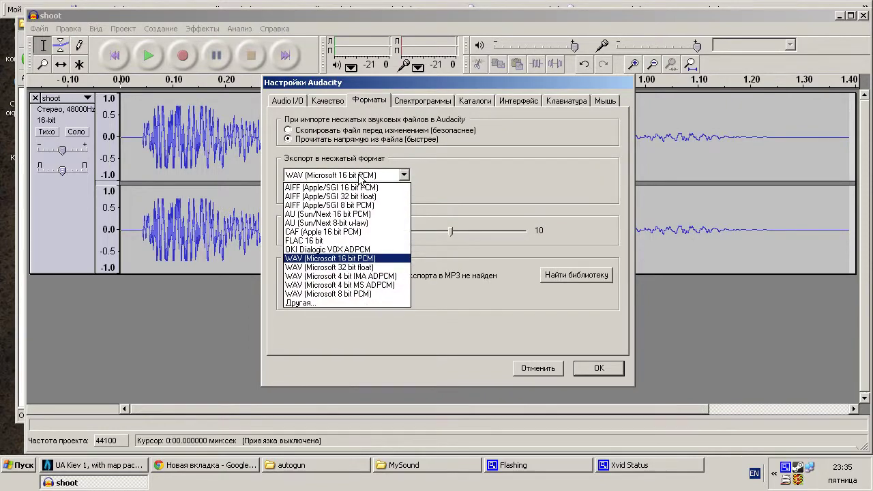
left_click(351, 260)
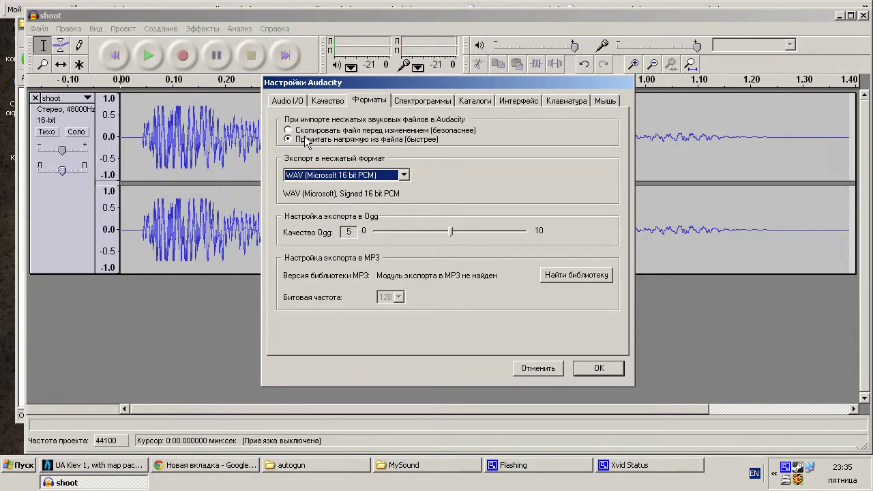
left_click(599, 373)
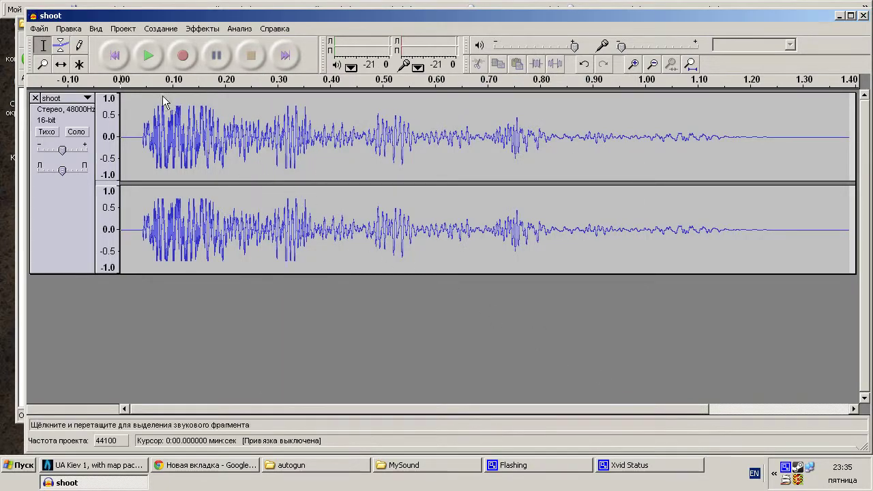
Select 44100 Hz as the project rate again and start exporting the shoot project as WAV.
left_click(103, 441)
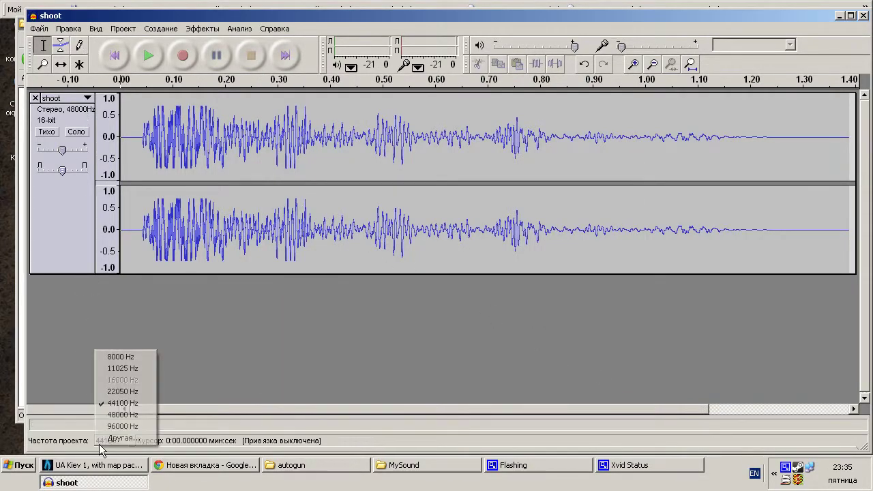
left_click(110, 403)
left_click(39, 28)
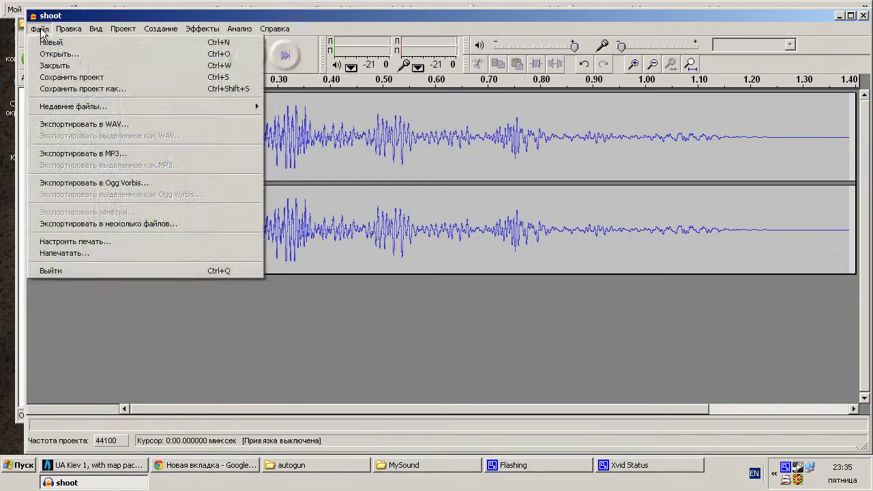
left_click(81, 125)
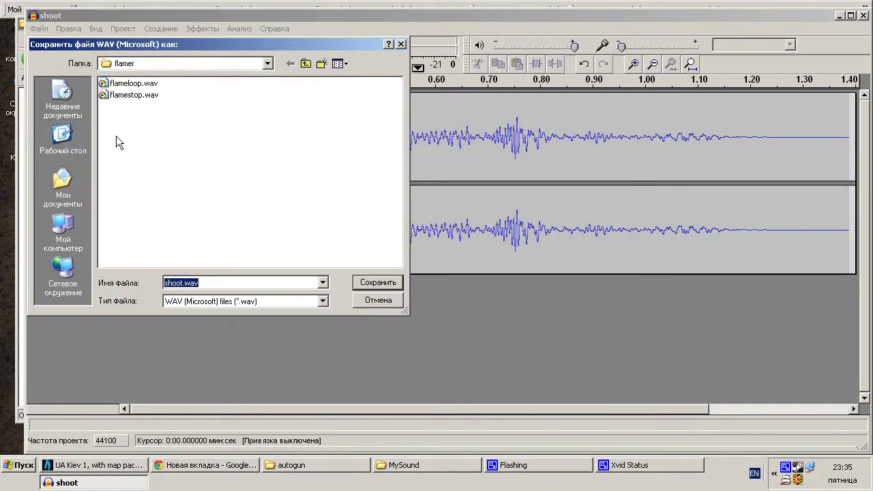
Switch to the autogun folder and rename singleshotfp.wav to -singleshotfp.wav.
left_click(349, 469)
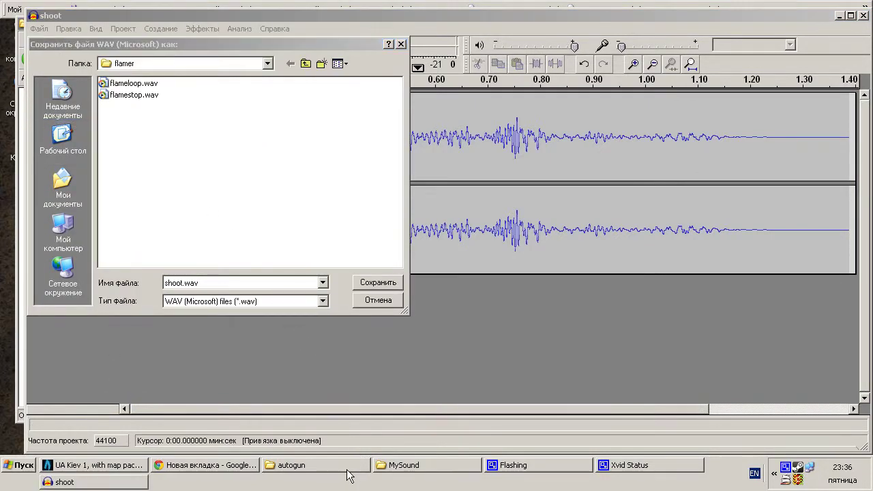
left_click(371, 79)
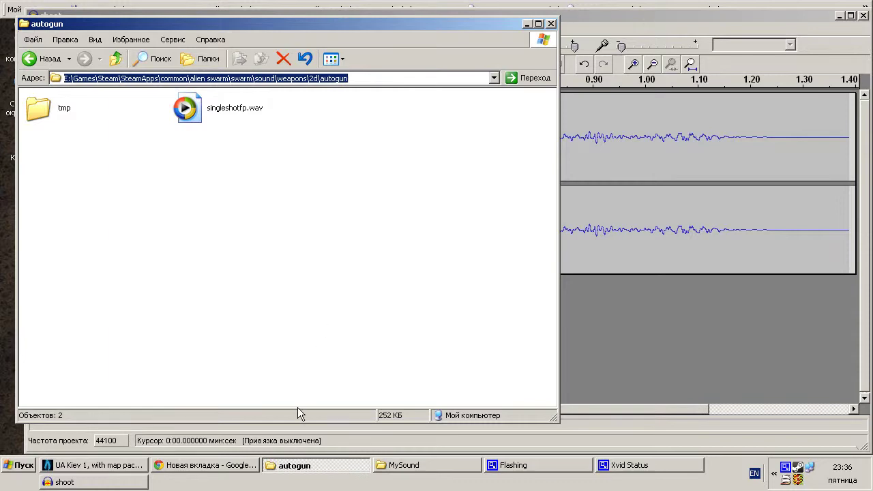
left_click(214, 104)
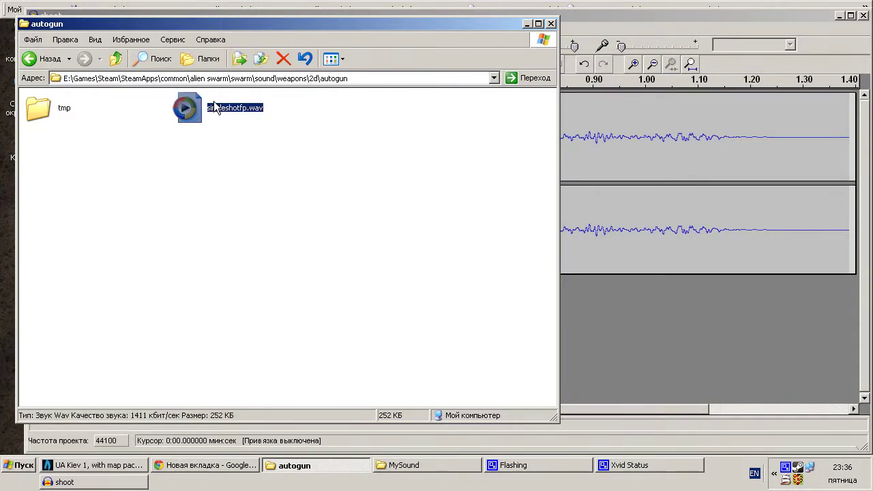
key("F2")
key("Home")
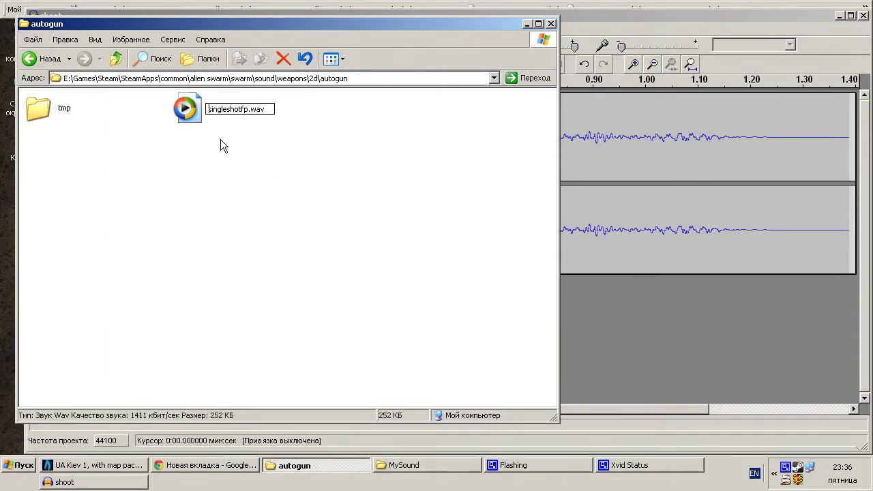
type("-")
key("Return")
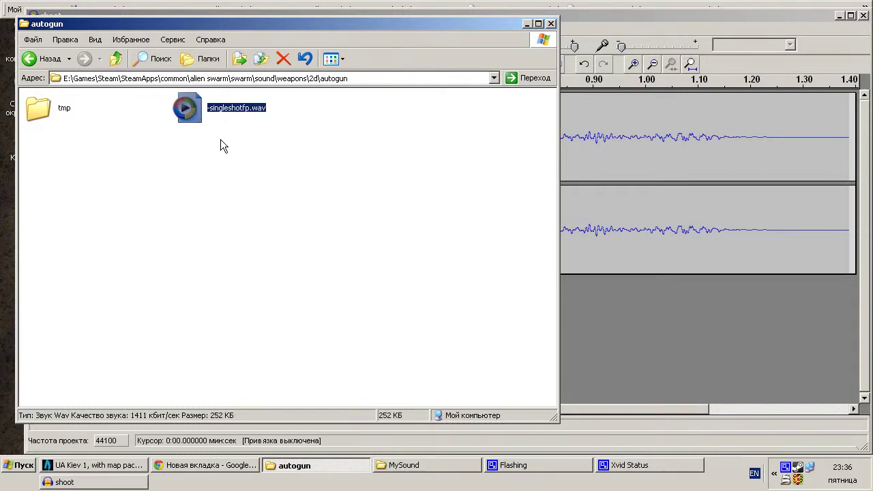
Copy the autogun folder's path and open that folder in Audacity's WAV export dialog.
left_click(348, 80)
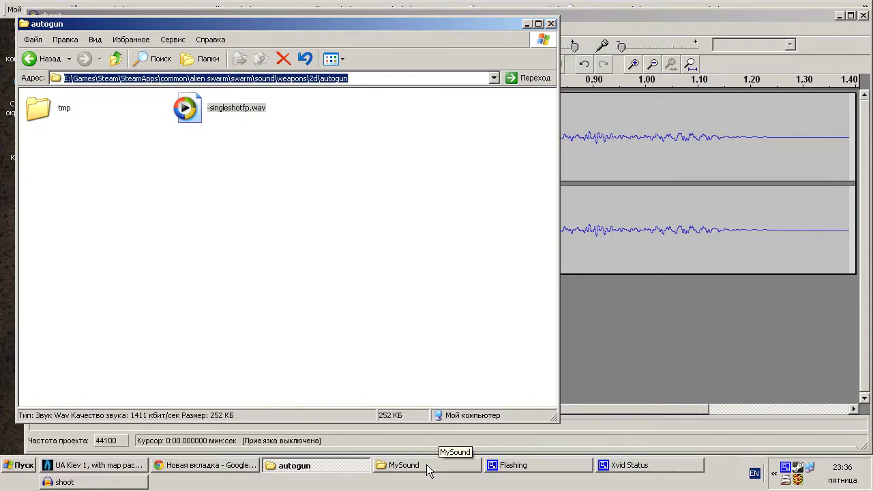
left_click(130, 482)
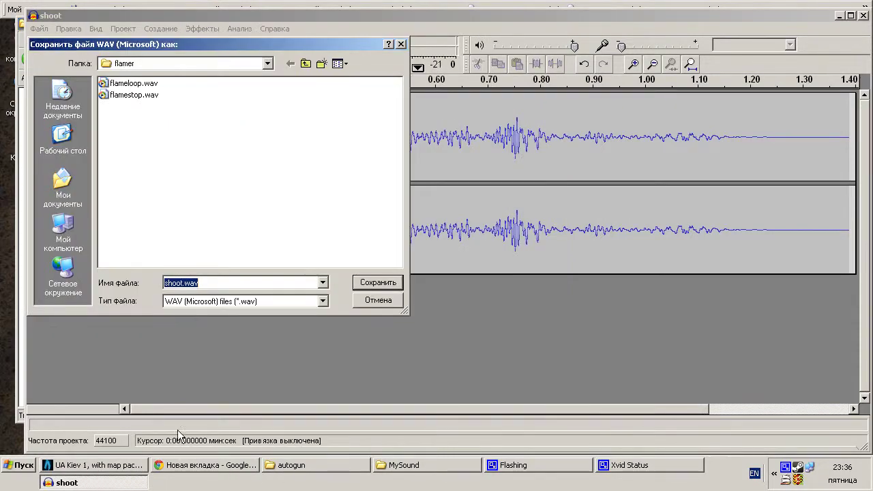
key("BackSpace")
key("ctrl+v")
left_click_drag(296, 281, 328, 283)
left_click(379, 286)
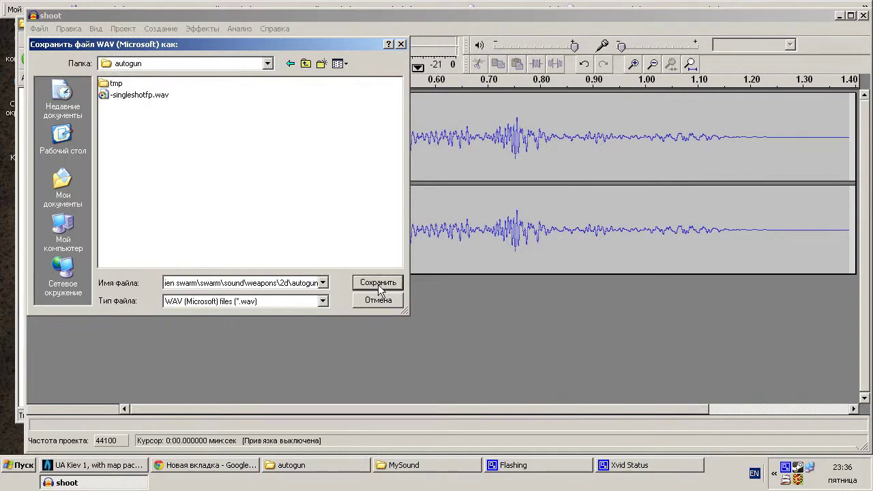
Export the shoot track as singleshotfp.wav in the autogun folder and close Audacity without saving the project.
left_click(146, 96)
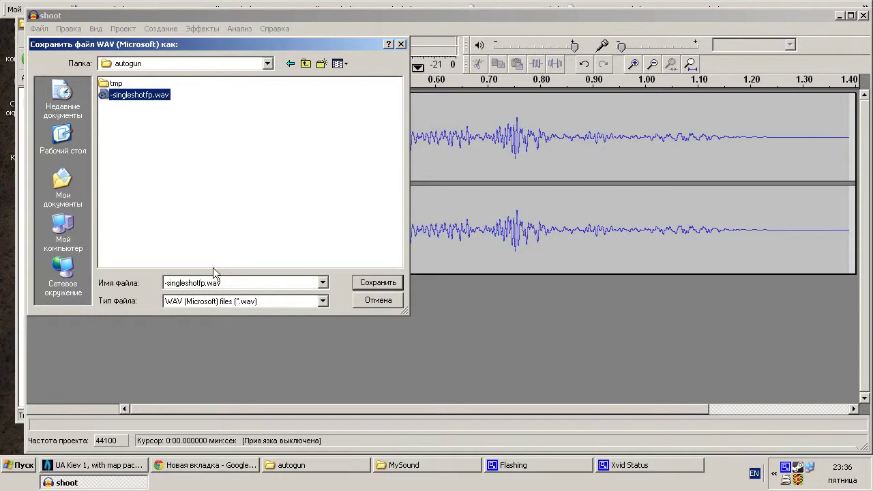
double_click(184, 283)
key("Home")
key("Delete")
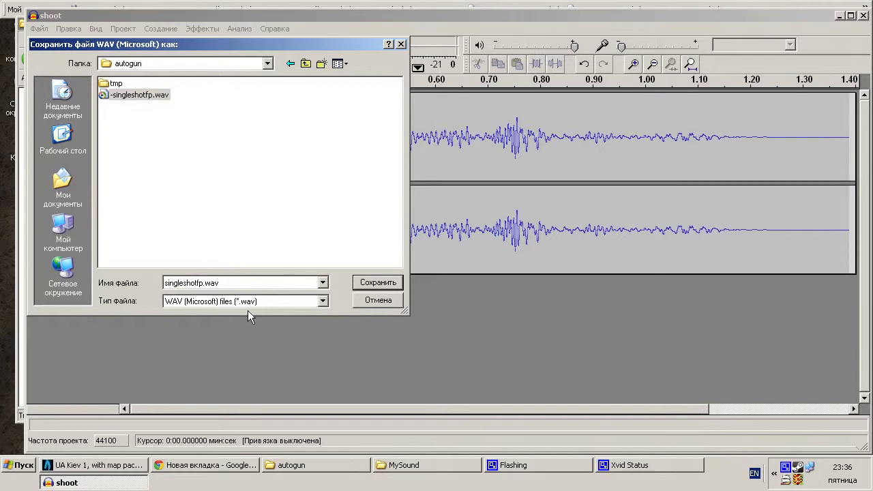
left_click(373, 284)
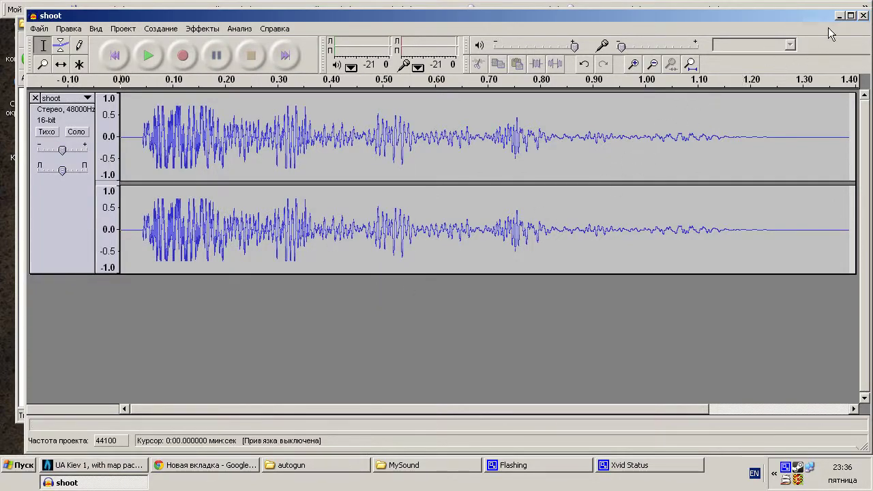
left_click(862, 15)
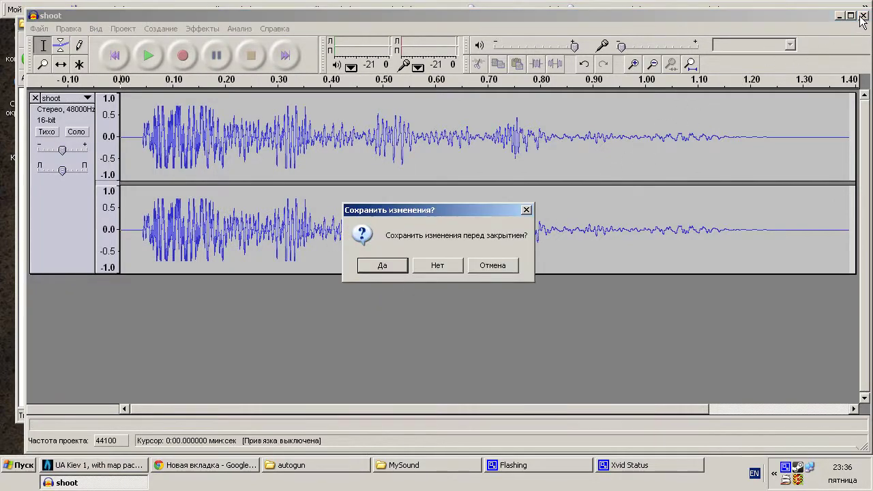
left_click(438, 267)
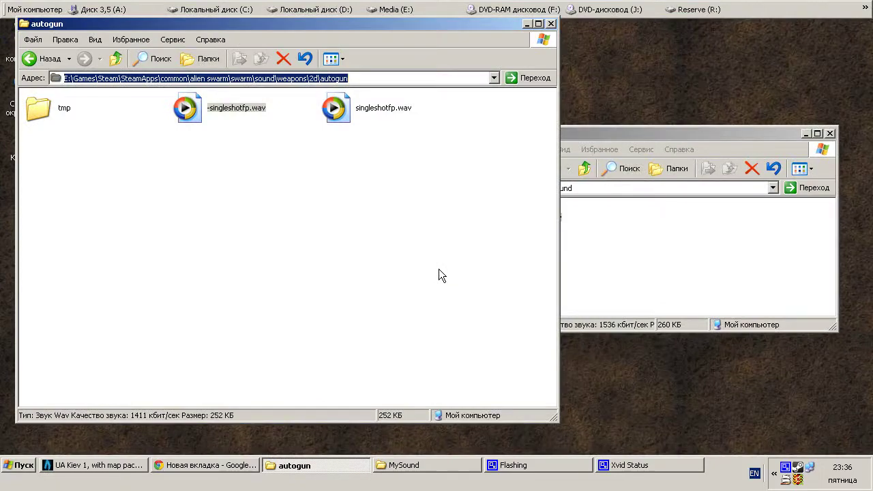
Play singleshotfp.wav and -singleshotfp.wav from the autogun folder to compare them, and close the media player.
left_click(346, 110)
double_click(344, 108)
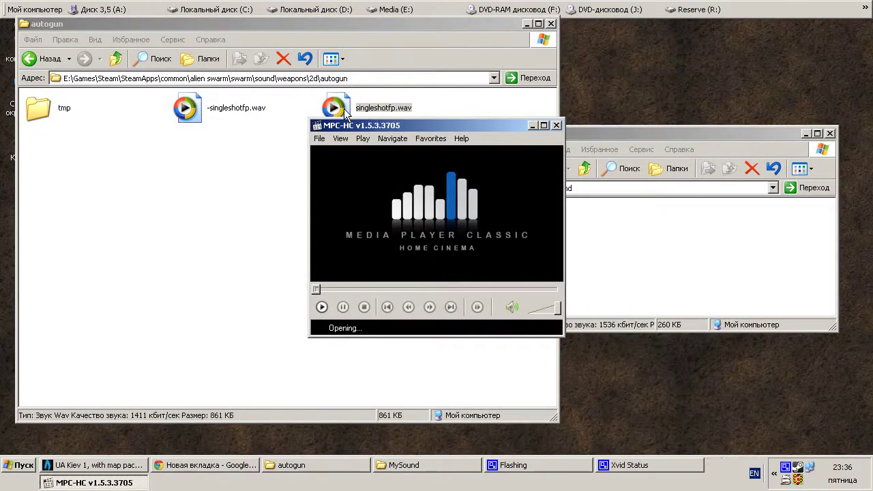
double_click(211, 117)
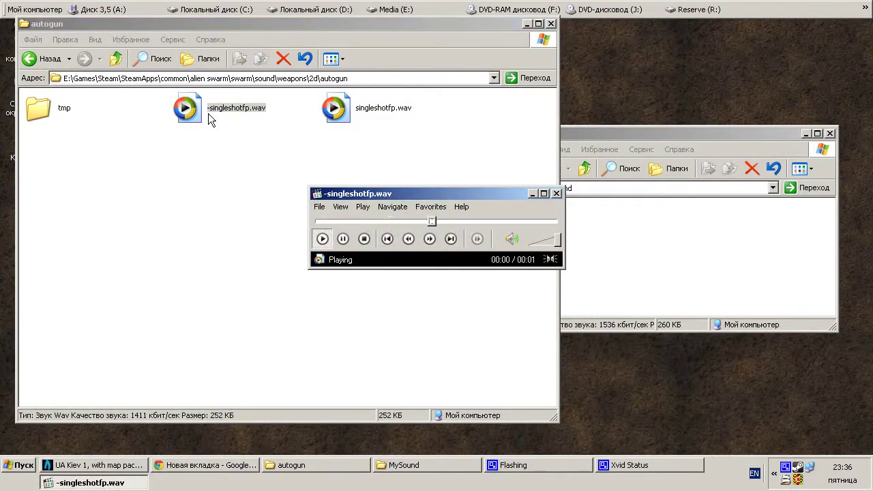
double_click(348, 112)
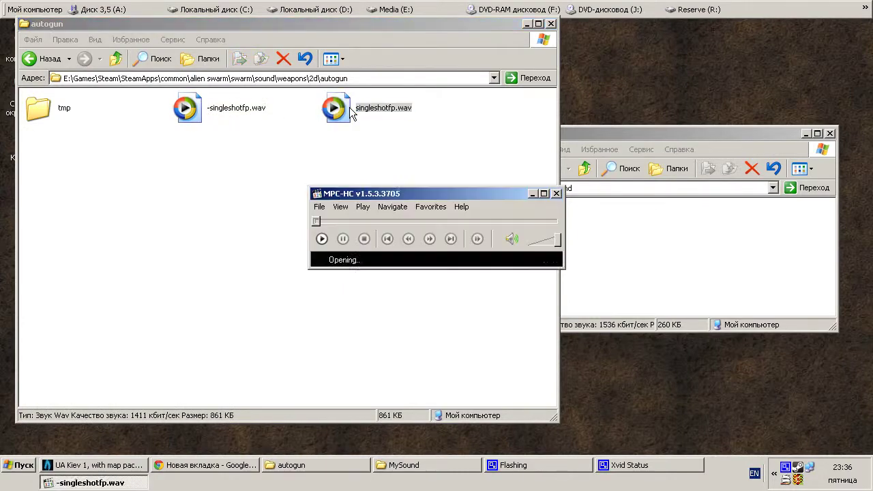
left_click(557, 194)
Launch Audacity Portable again and import singleshotfp.wav from the autogun folder.
left_click(445, 214)
key("alt+space")
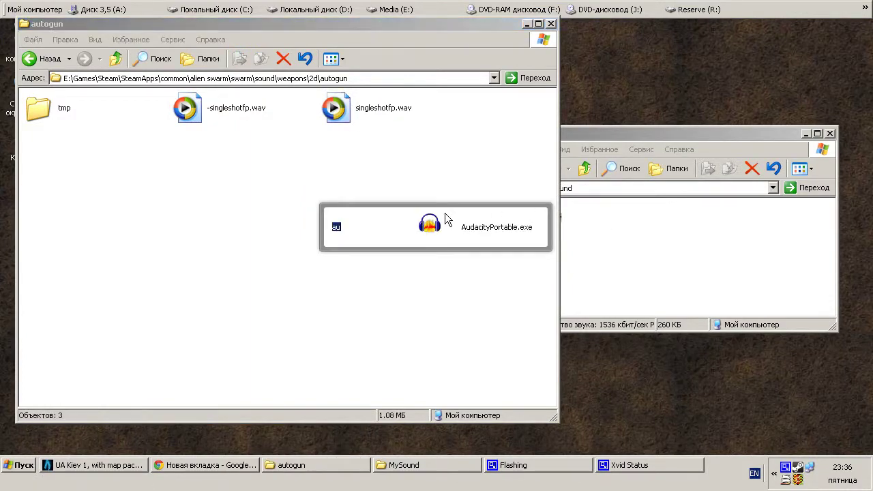
key("Return")
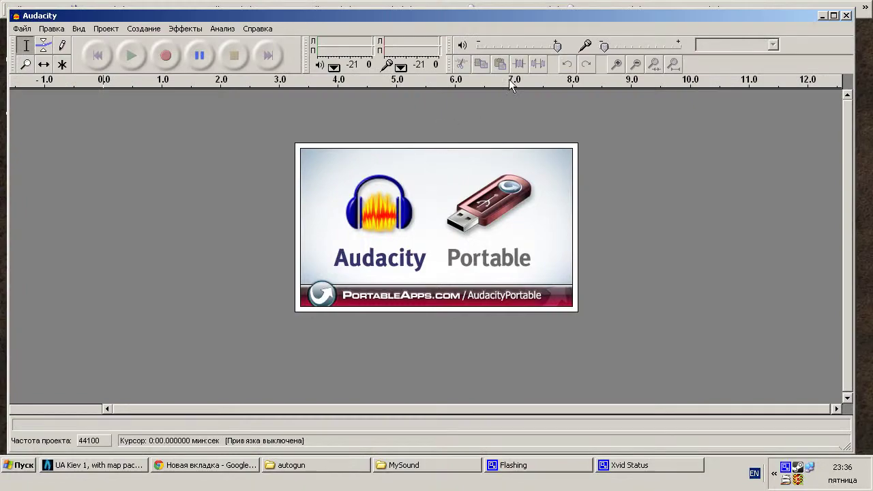
left_click(415, 467)
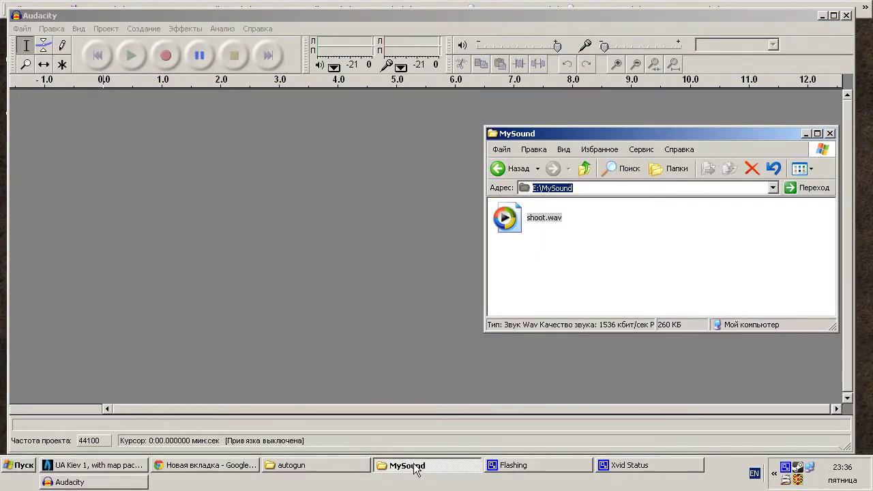
left_click(415, 467)
left_click(334, 466)
left_click(341, 109)
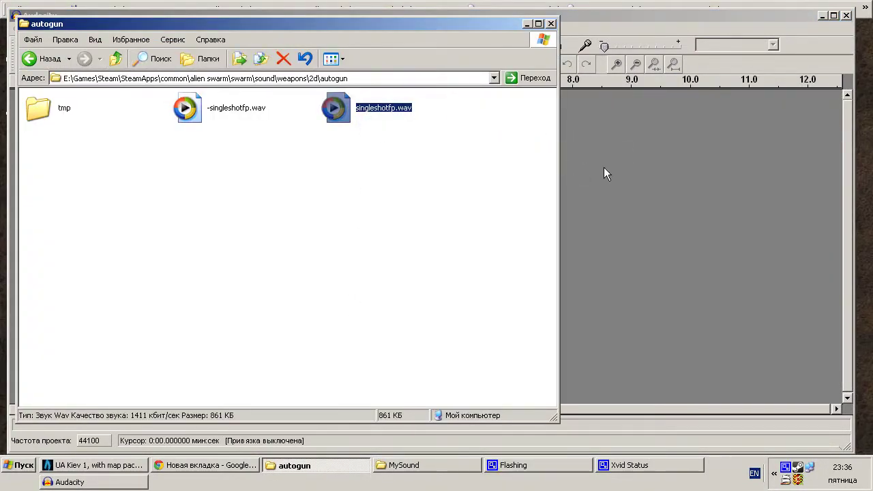
left_click_drag(604, 168, 603, 169)
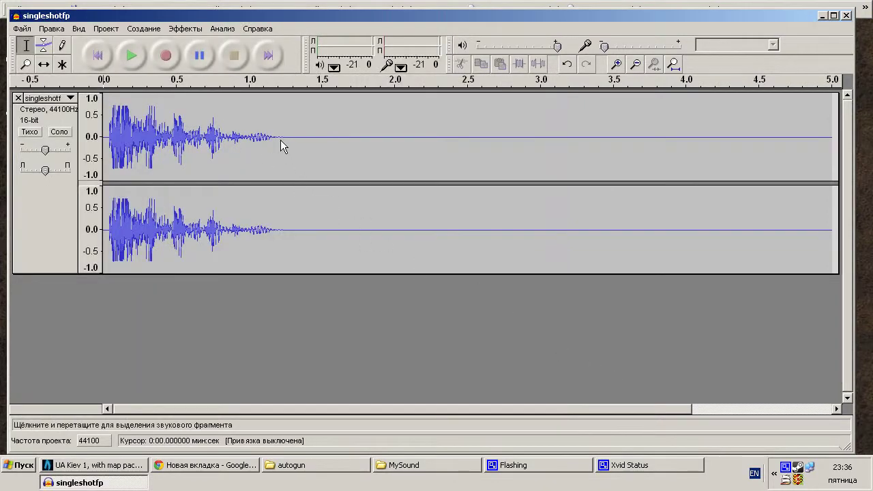
Select the silent tail of the singleshotfp track from about 1.16 s to its end and delete it.
left_click(281, 138)
left_click(272, 140)
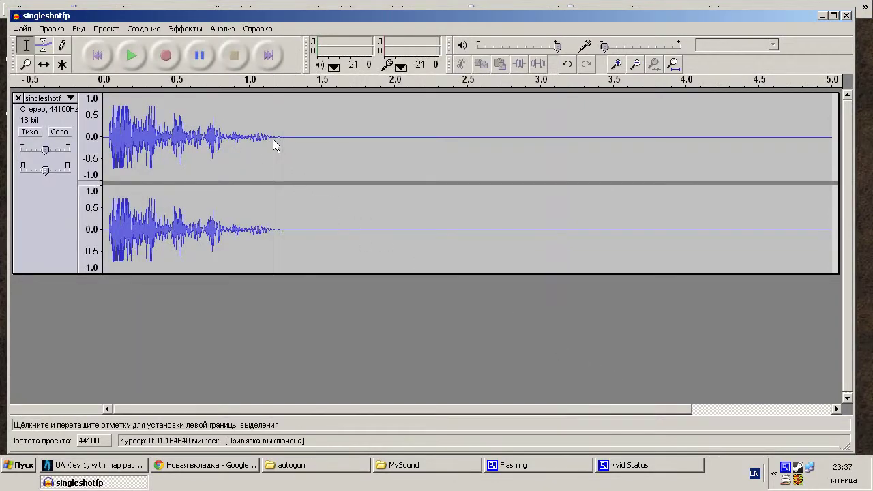
mouse_move(272, 149)
left_mouse_down()
mouse_move(843, 155)
mouse_move(685, 152)
mouse_move(798, 153)
left_mouse_up()
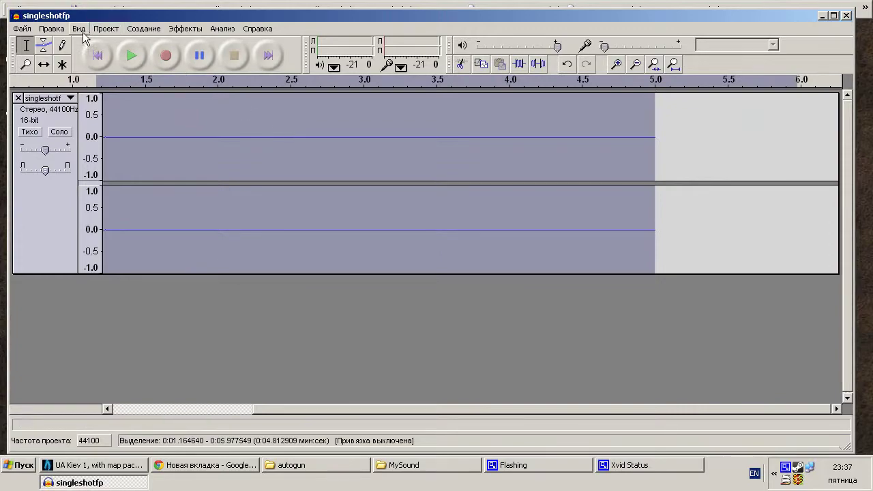
left_click(52, 28)
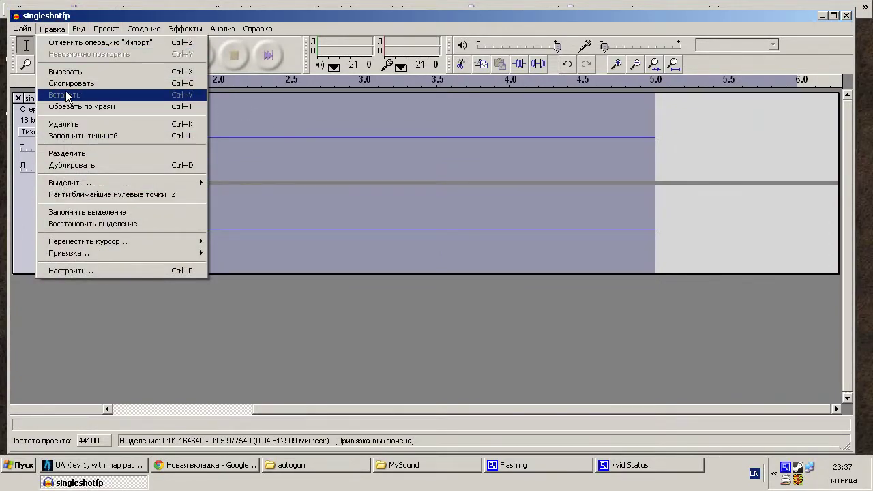
left_click(73, 124)
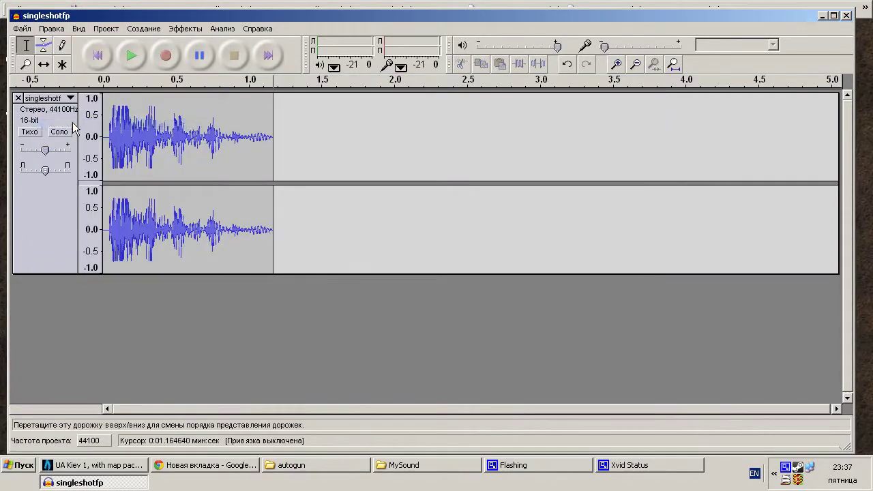
Play the trimmed singleshotfp track from about 0.03 s.
left_click(132, 57)
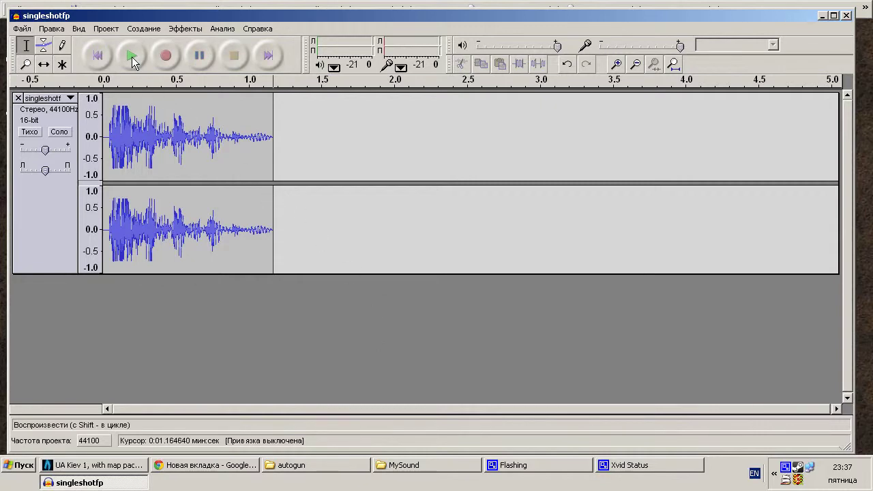
left_click(106, 157)
left_click(108, 155)
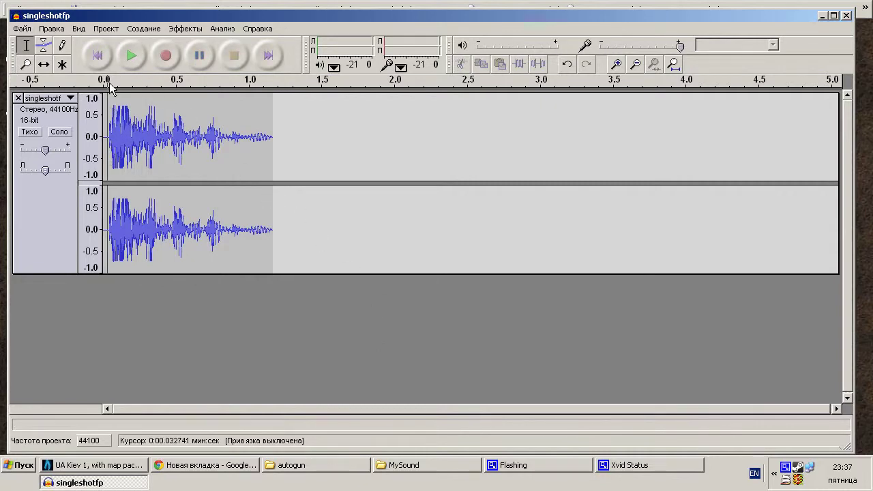
left_click(129, 58)
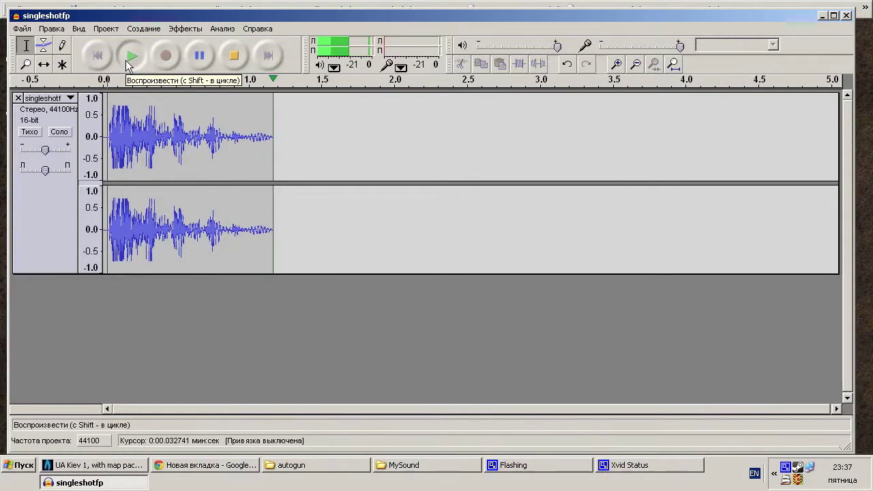
Export the trimmed track to the autogun folder as the WAV file singleshotfp1.wav.
left_click(22, 29)
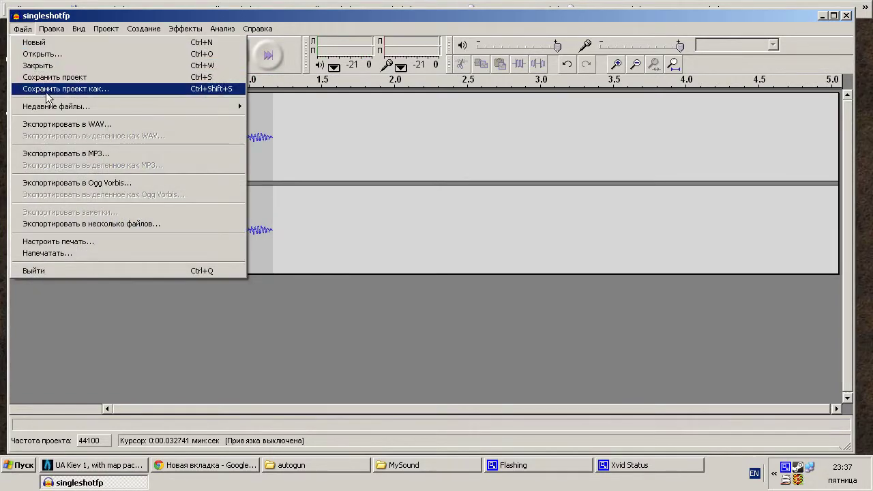
left_click(54, 120)
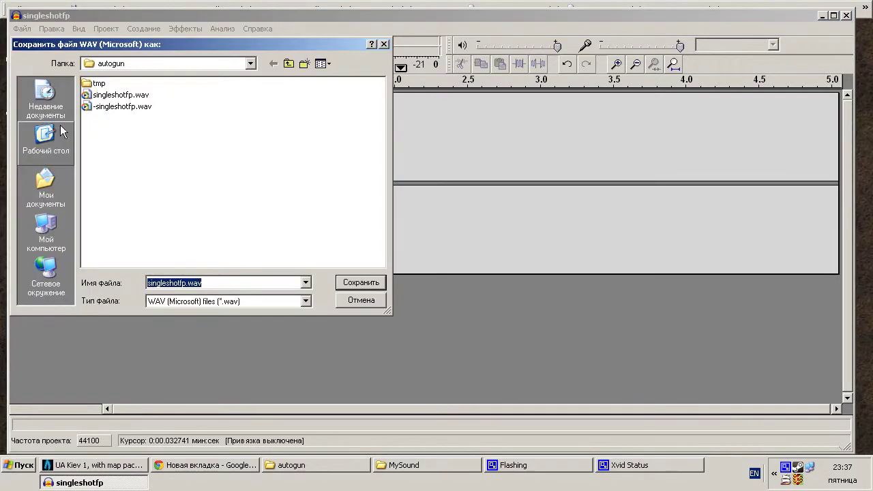
left_click(113, 99)
left_click(189, 289)
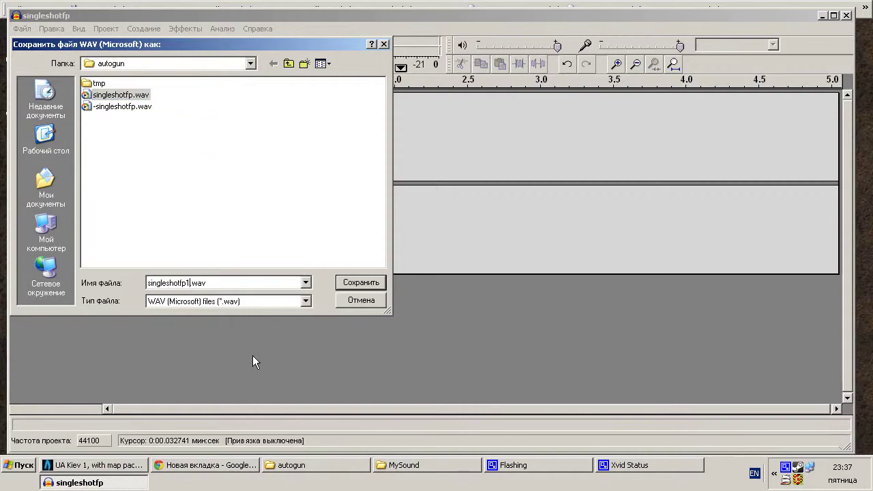
key("Return")
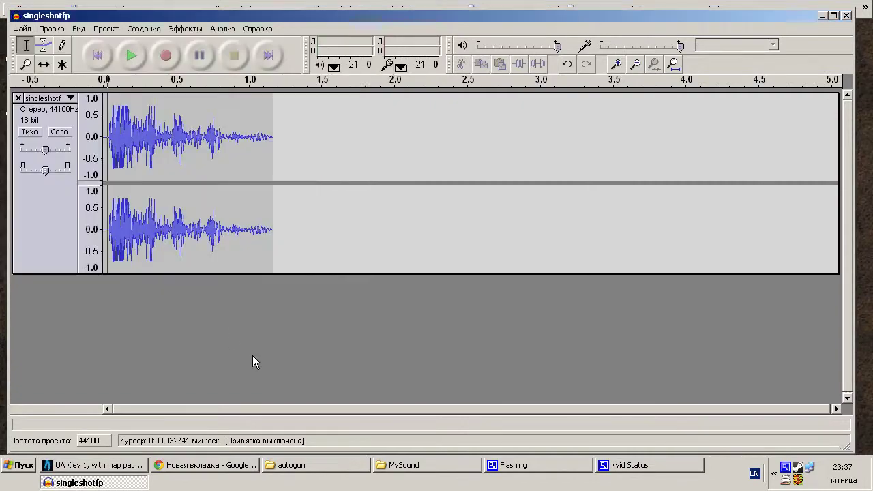
Close Audacity without saving the project and play singleshotfp1.wav from the autogun folder.
left_click(847, 16)
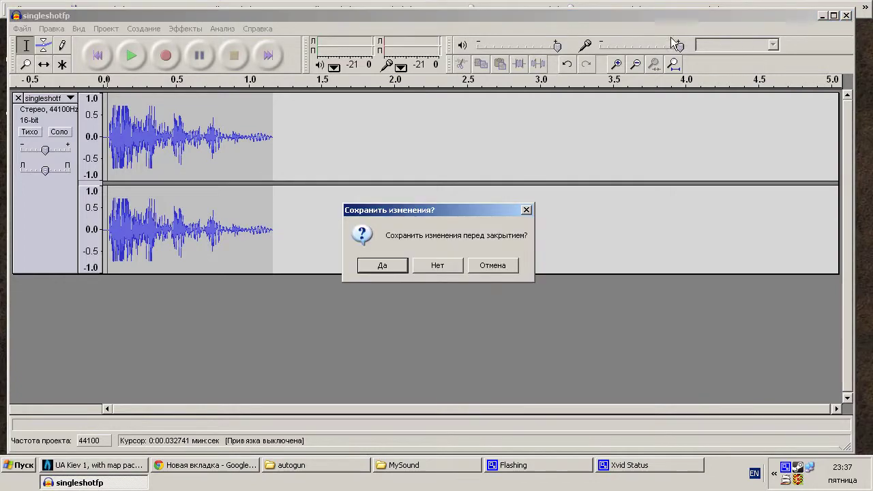
left_click(437, 263)
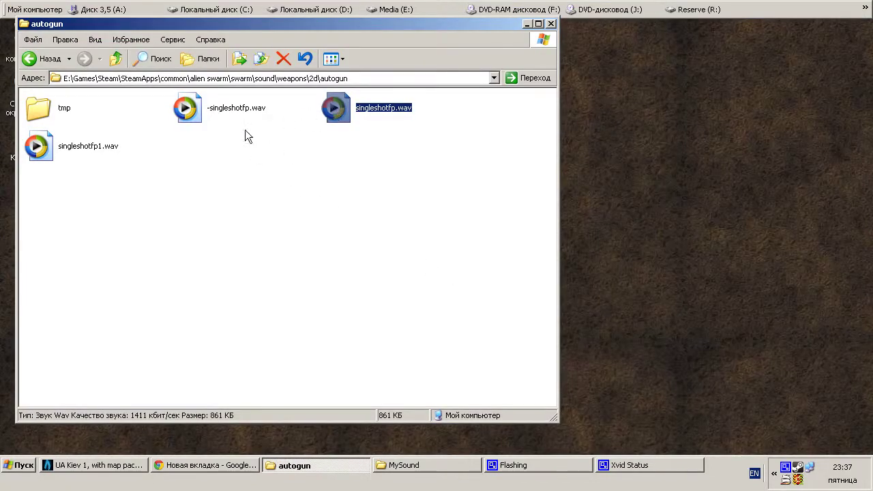
double_click(43, 143)
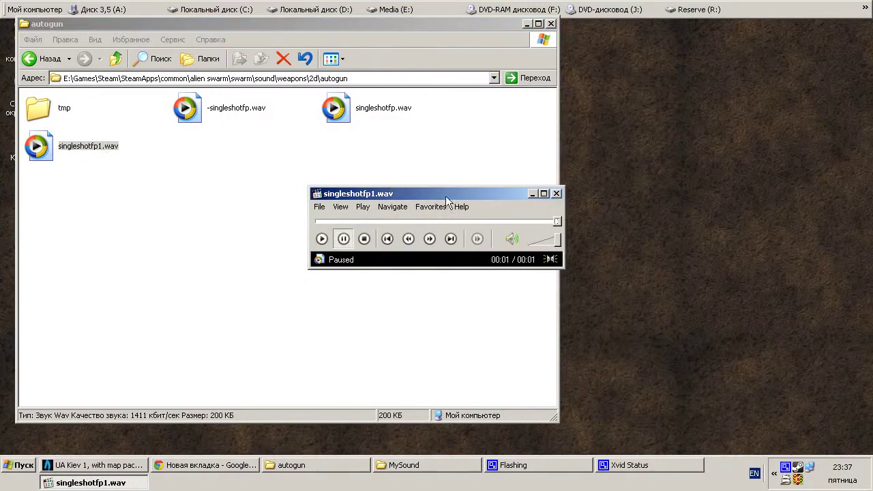
left_click(557, 194)
Rename the untrimmed singleshotfp.wav in the autogun folder to --singleshotfp.wav.
left_click(368, 113)
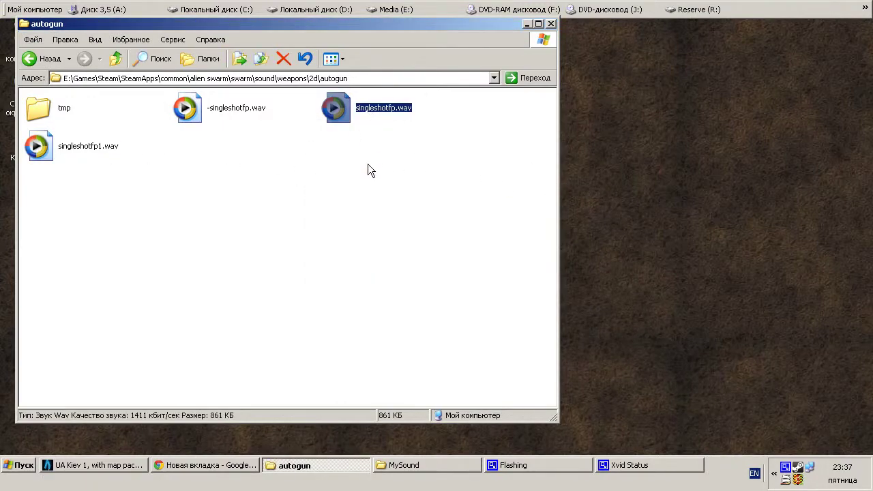
key("F2")
key("Home")
type("--")
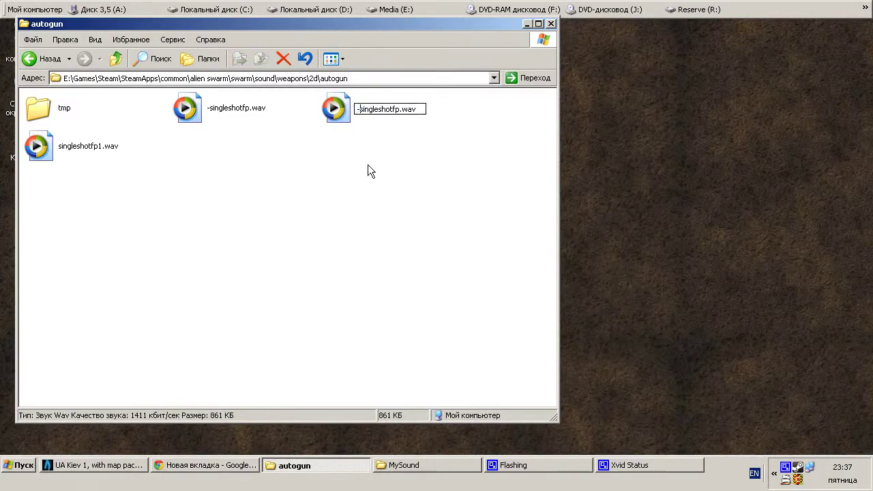
key("Return")
Rename singleshotfp1.wav in the autogun folder to singleshotfp.wav.
left_click(87, 148)
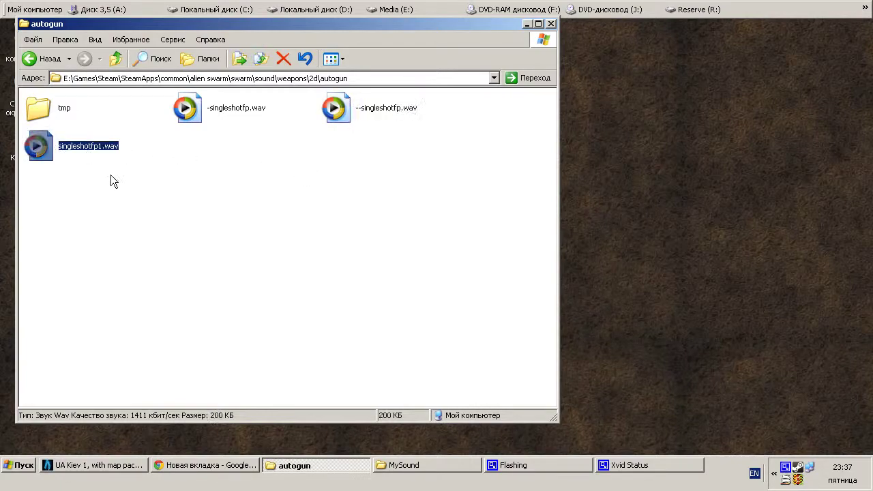
key("F2")
key("End")
key("Left")
key("Left")
key("Left")
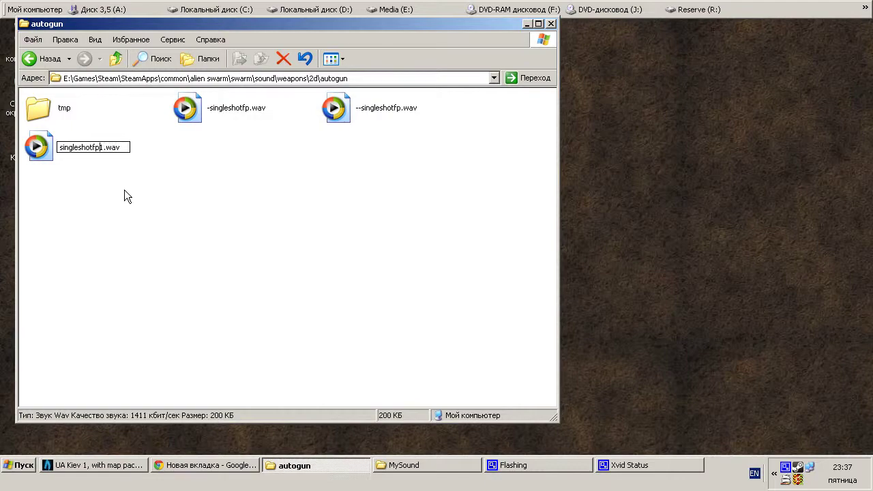
key("BackSpace")
key("Return")
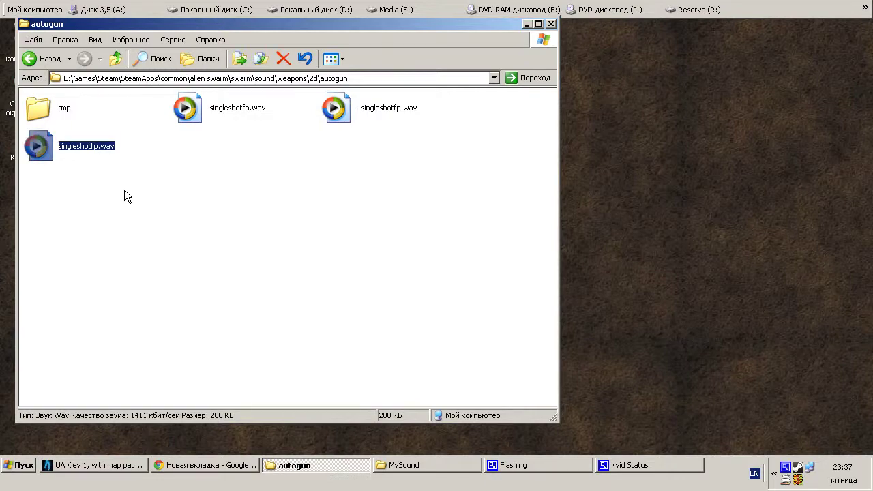
Play the renamed singleshotfp.wav in the autogun folder and check its sample rate and sample size in the file's properties.
double_click(66, 150)
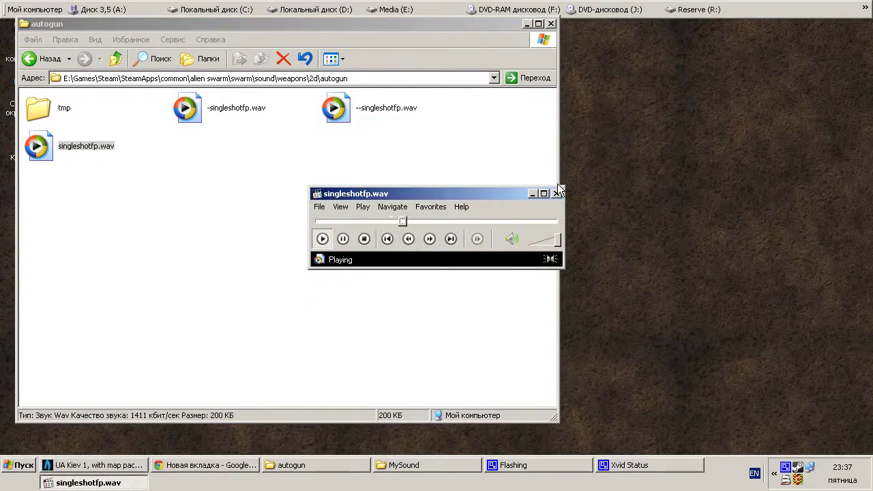
left_click(557, 193)
right_click(39, 146)
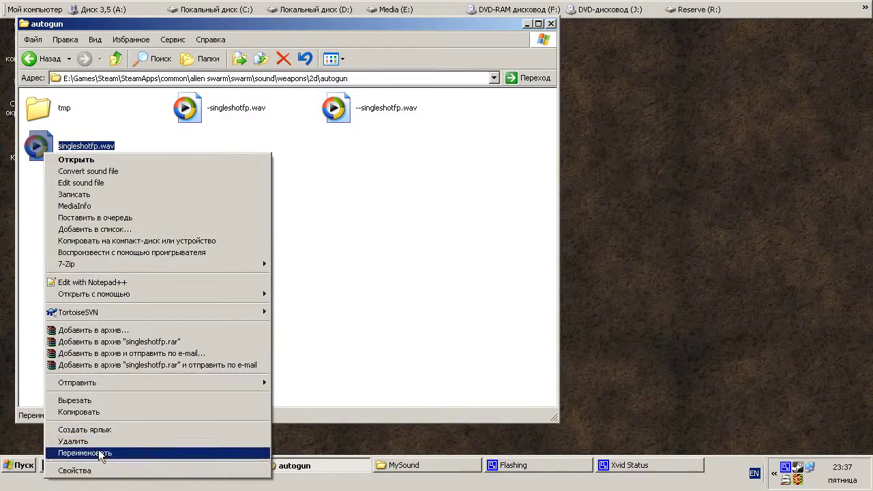
left_click(102, 470)
left_click(157, 138)
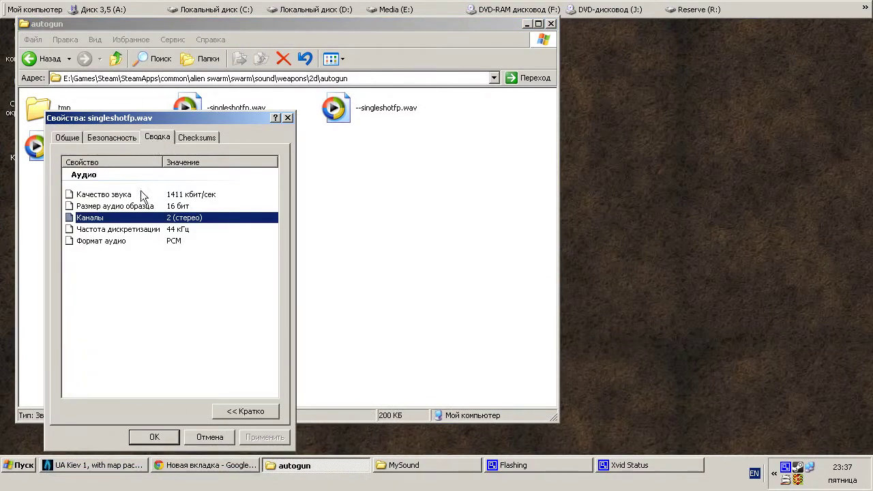
left_click(179, 230)
left_click(190, 206)
left_click(288, 117)
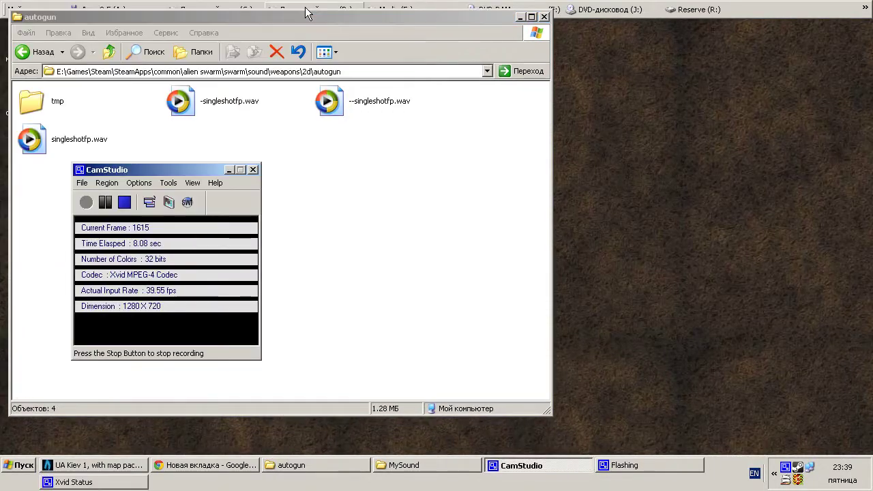
Launch Alien Swarm through Steam and start an offline practice game.
right_click(797, 467)
left_click(728, 261)
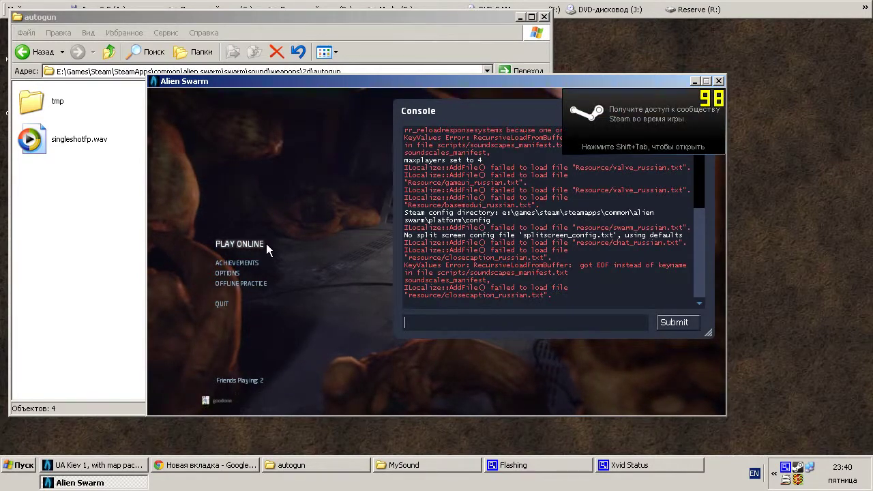
left_click(237, 283)
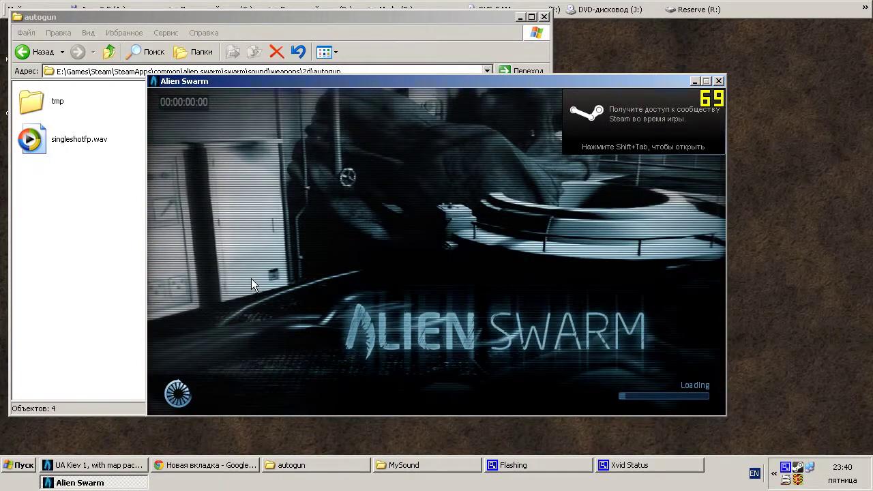